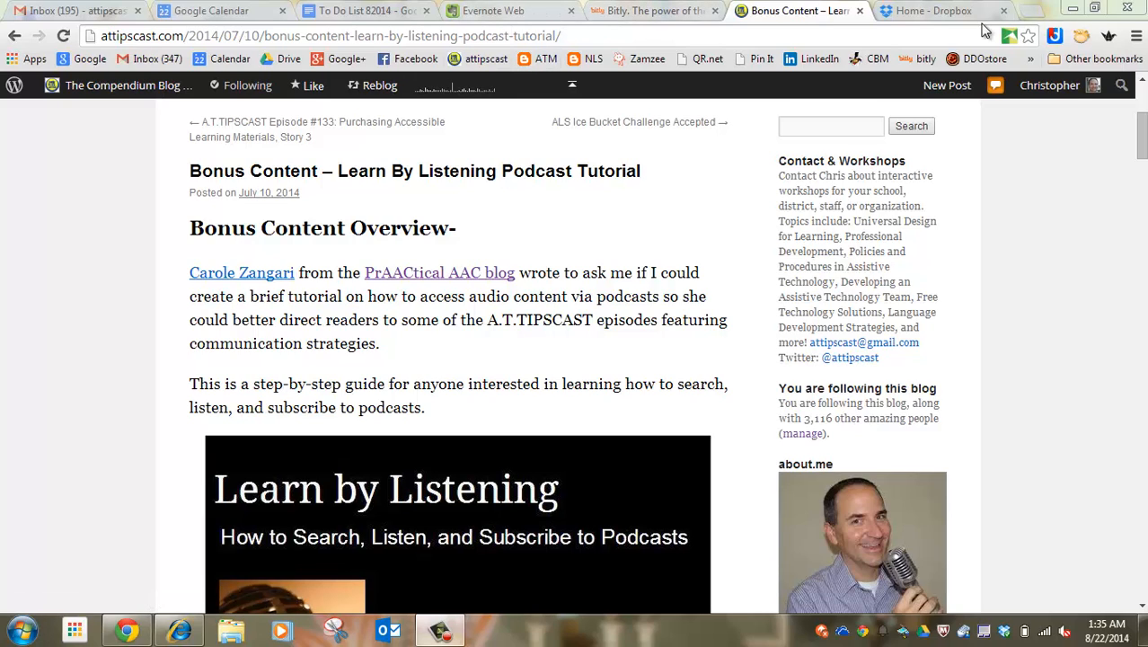
- Create a desktop shortcut to the Bonus Content blog post by dragging the page icon onto the desktop
click(1094, 9)
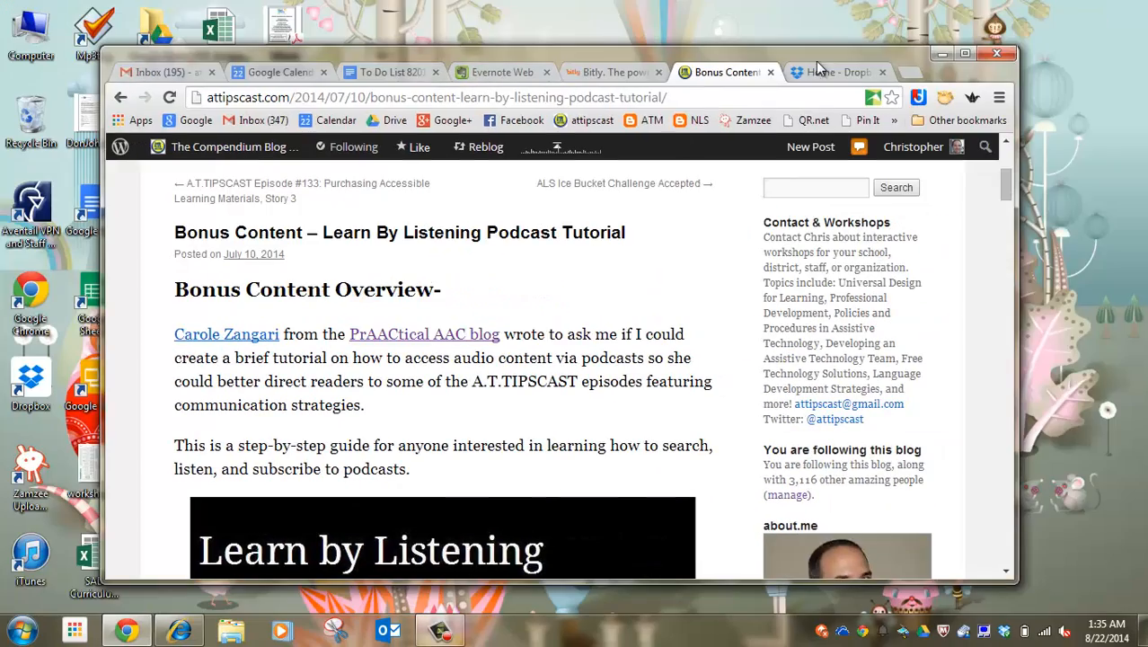
drag(804, 55, 1060, 54)
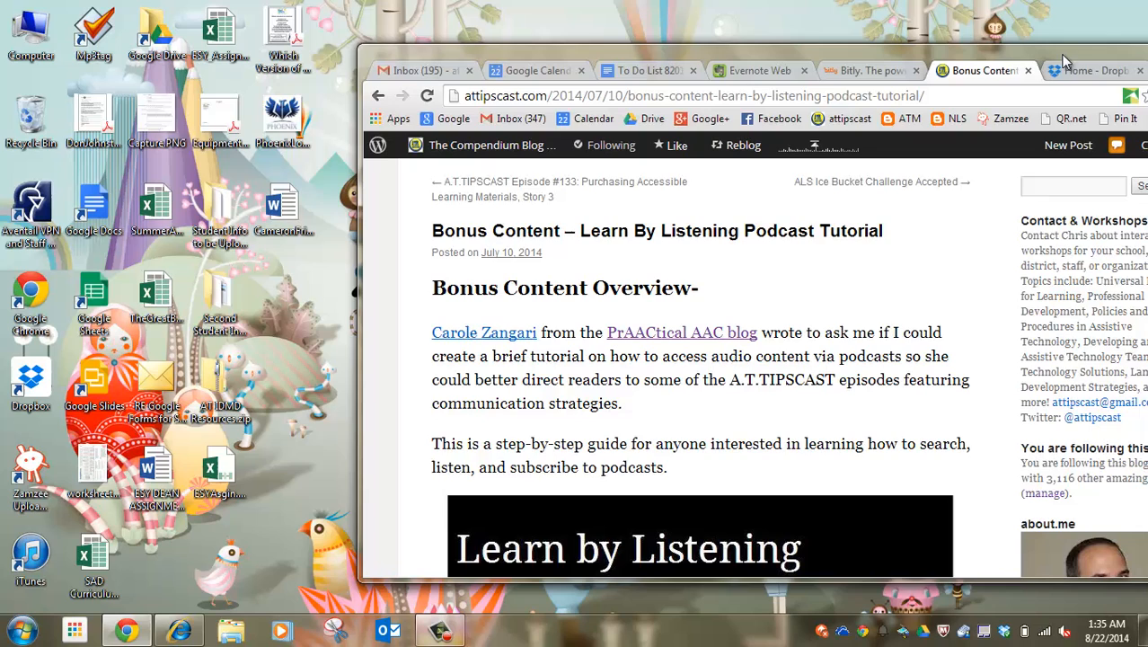
drag(454, 95, 295, 301)
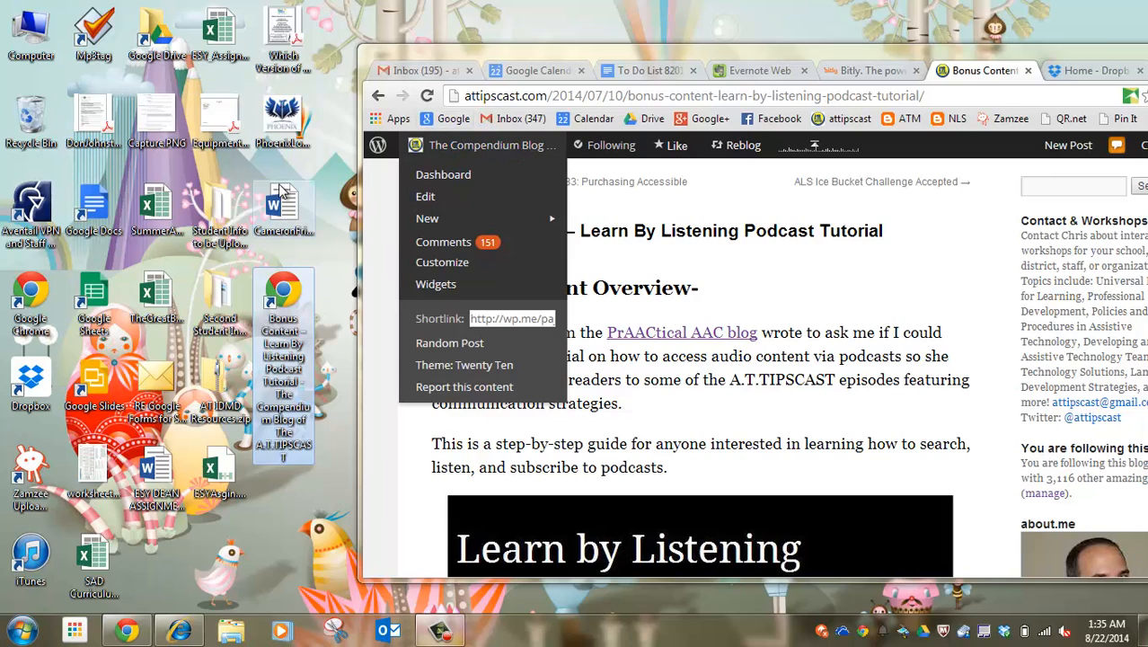
mouse_move(485, 145)
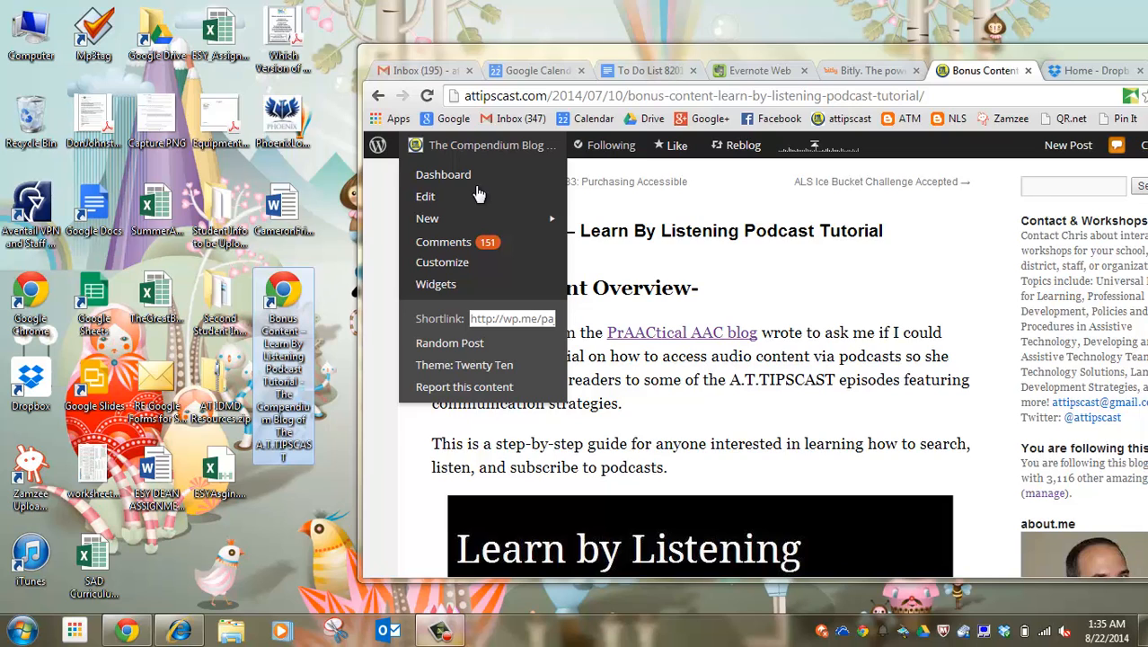
- Upload the Bonus Content .url shortcut from the desktop into the Dropbox root file list
click(1089, 72)
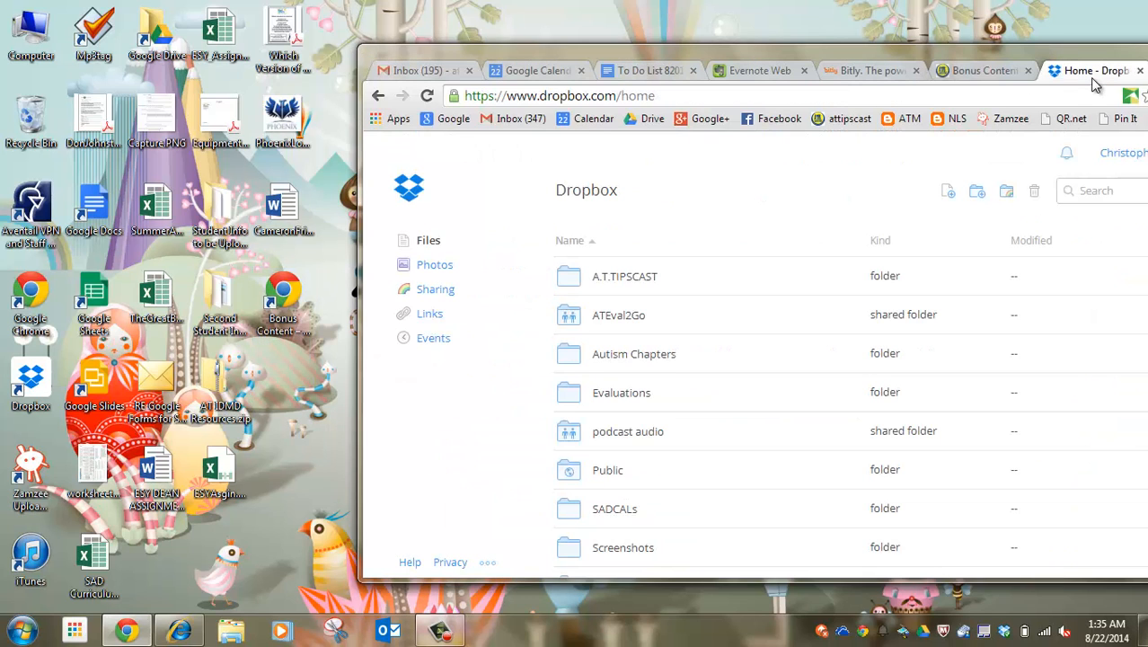
drag(979, 54, 936, 48)
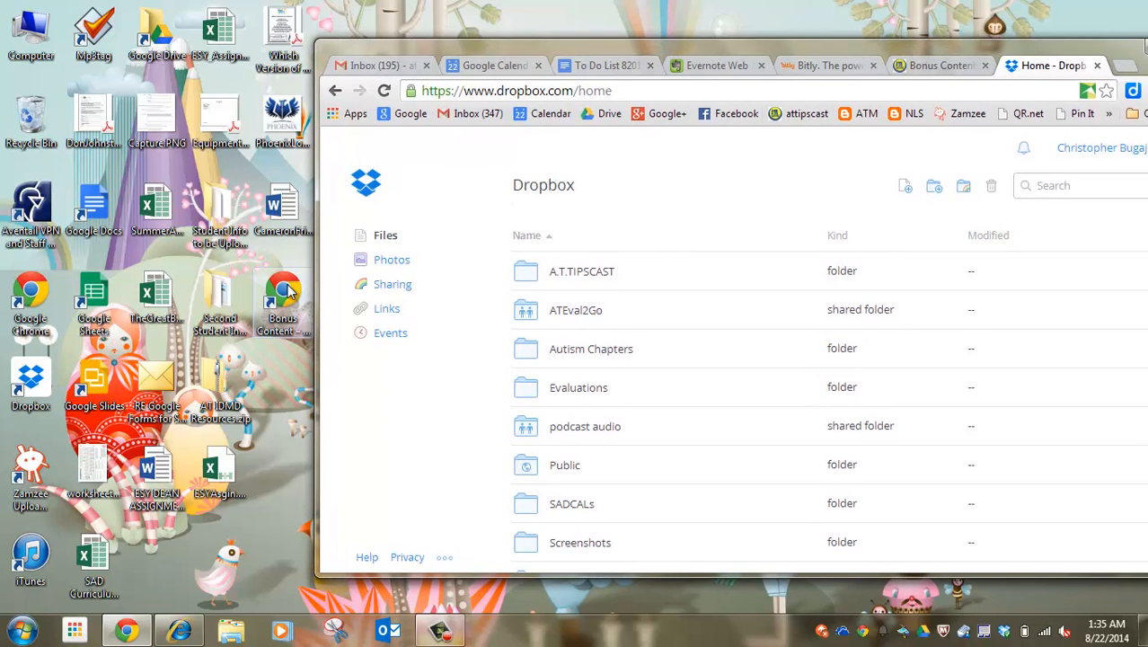
drag(341, 339, 618, 567)
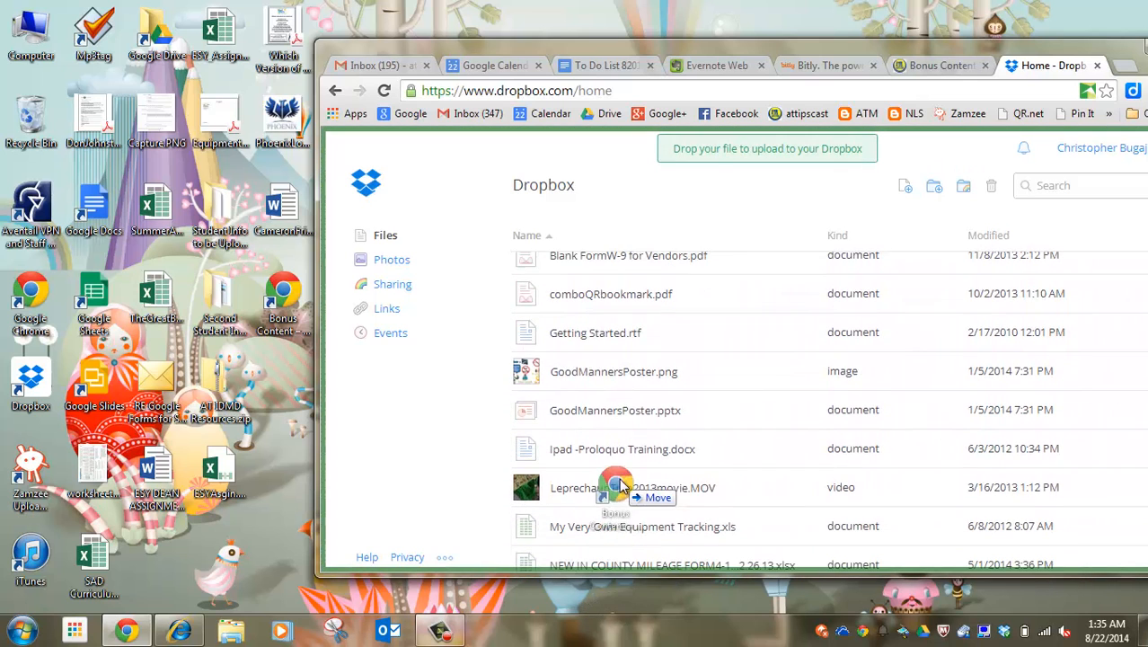
drag(618, 567, 624, 437)
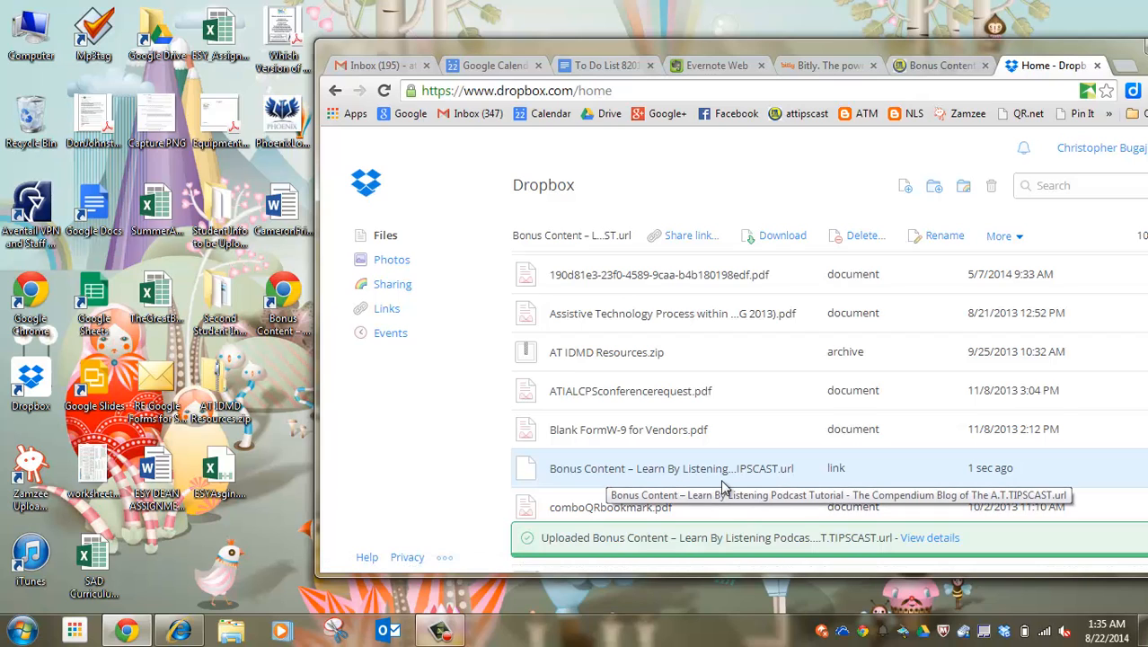
- Download the uploaded .url file, keep it despite the warning, and open it to load the blog post
click(663, 471)
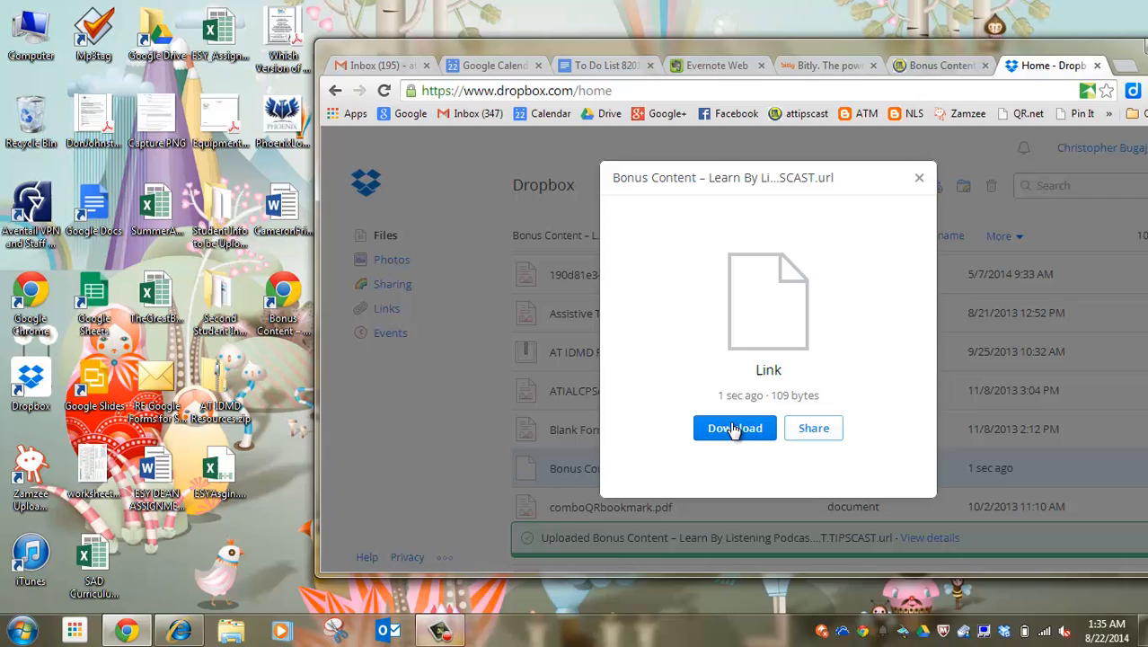
click(732, 429)
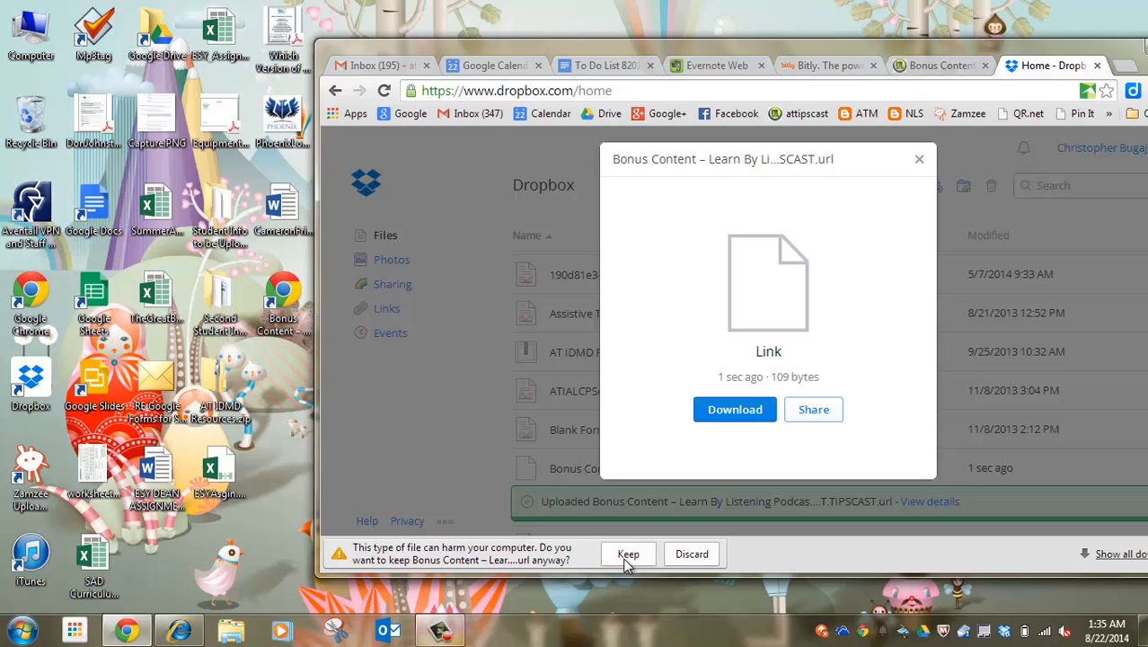
click(627, 554)
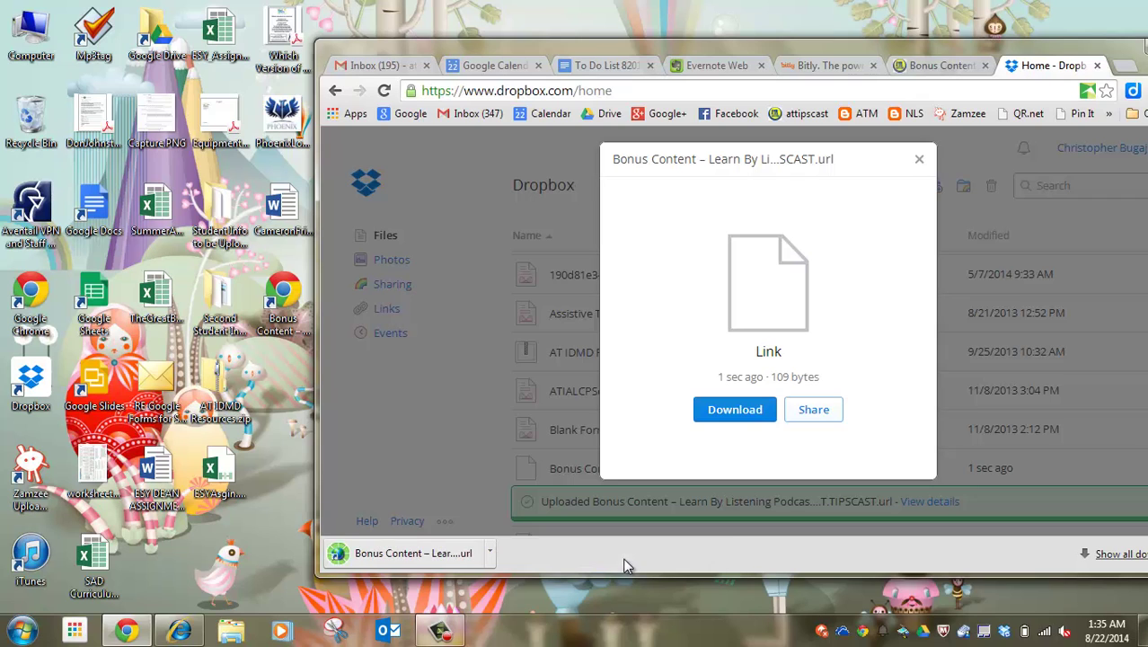
click(440, 559)
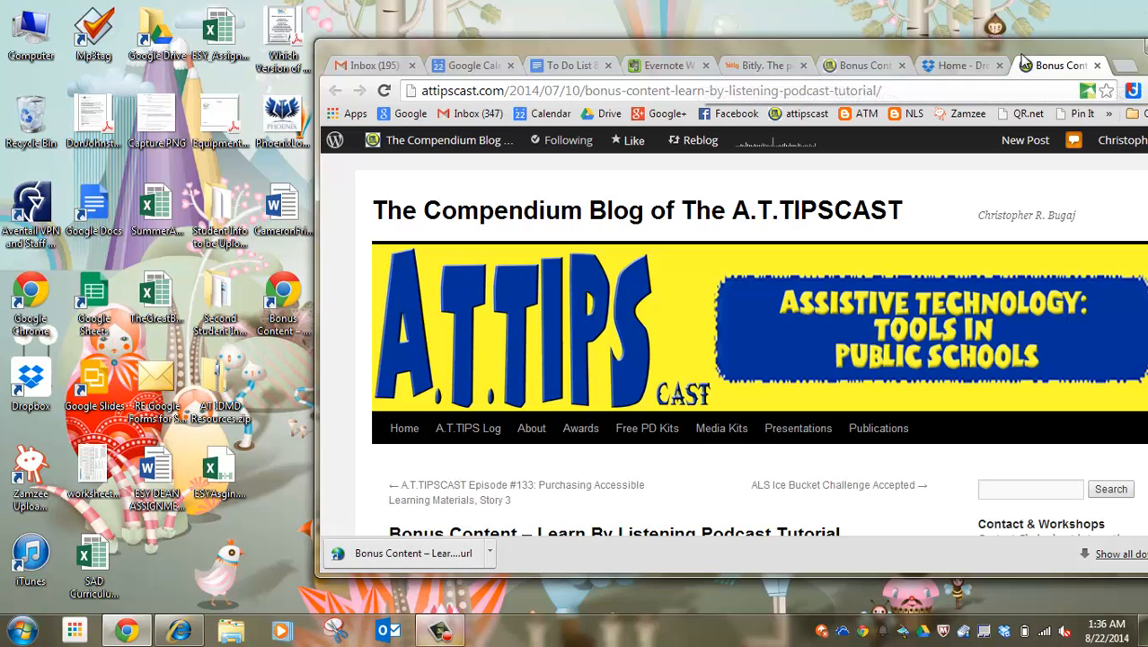
drag(1027, 47, 752, 48)
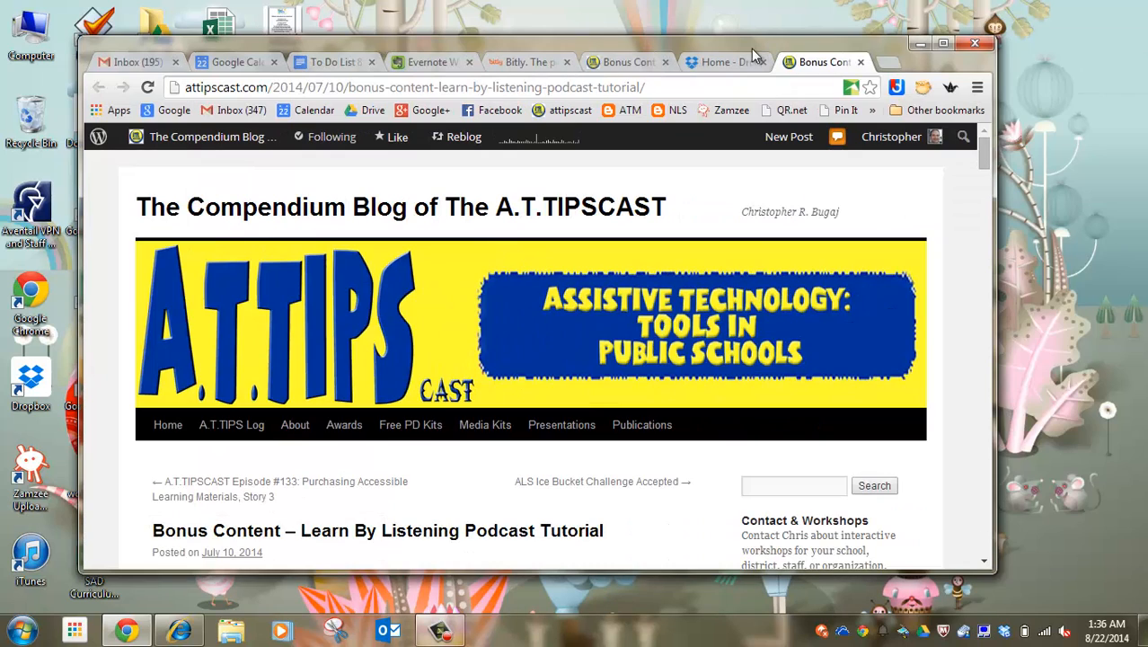
click(625, 61)
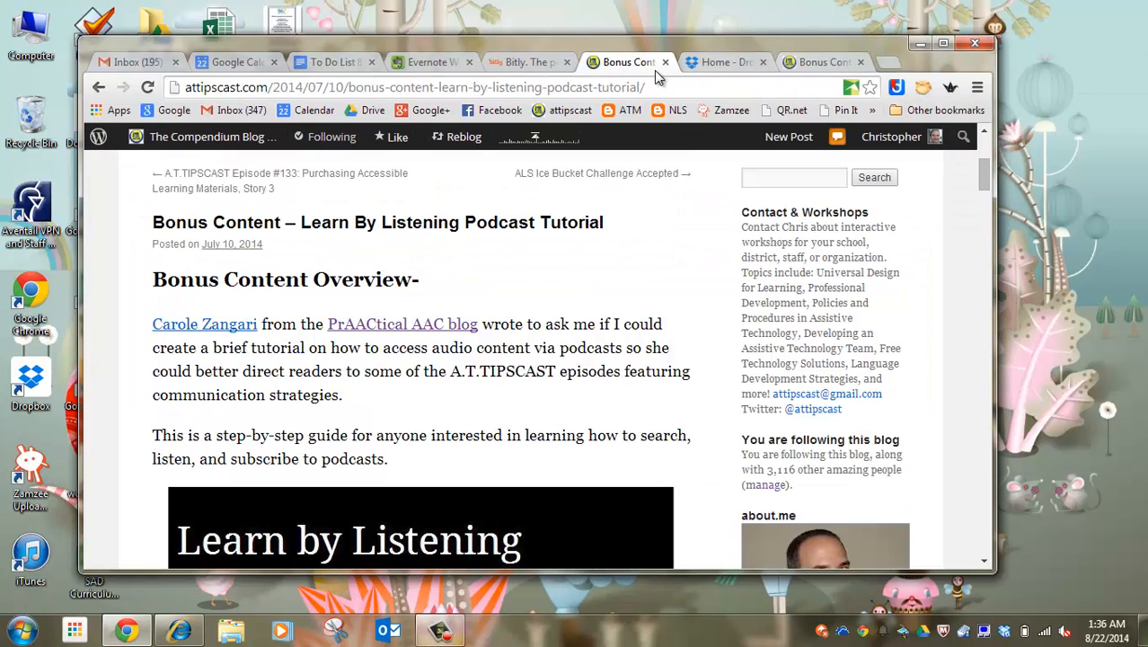
click(825, 62)
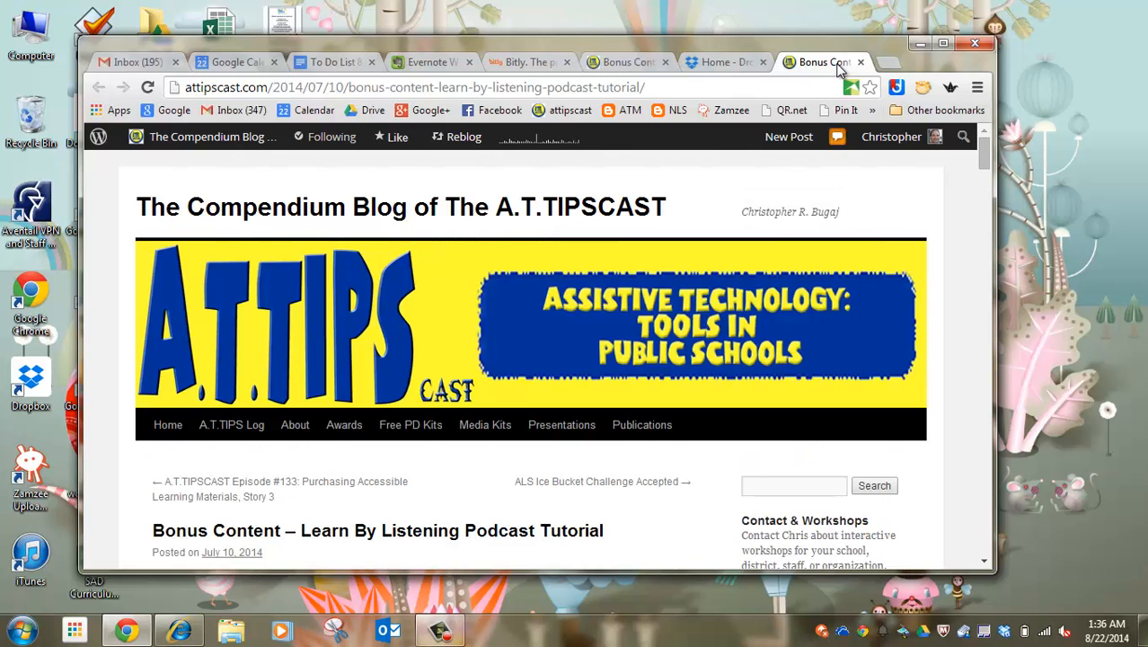